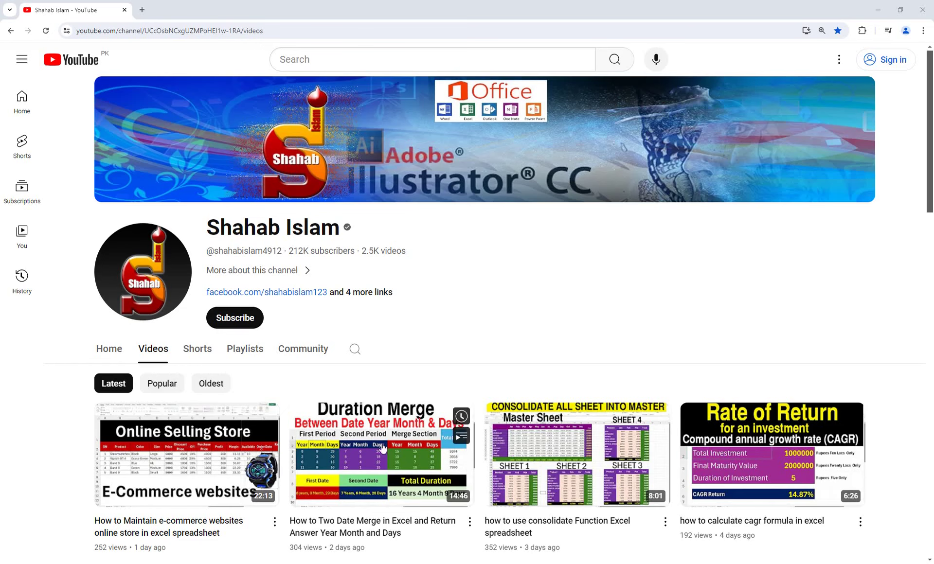
Switch from YouTube to the Book1 workbook in Excel.
left_click(343, 530)
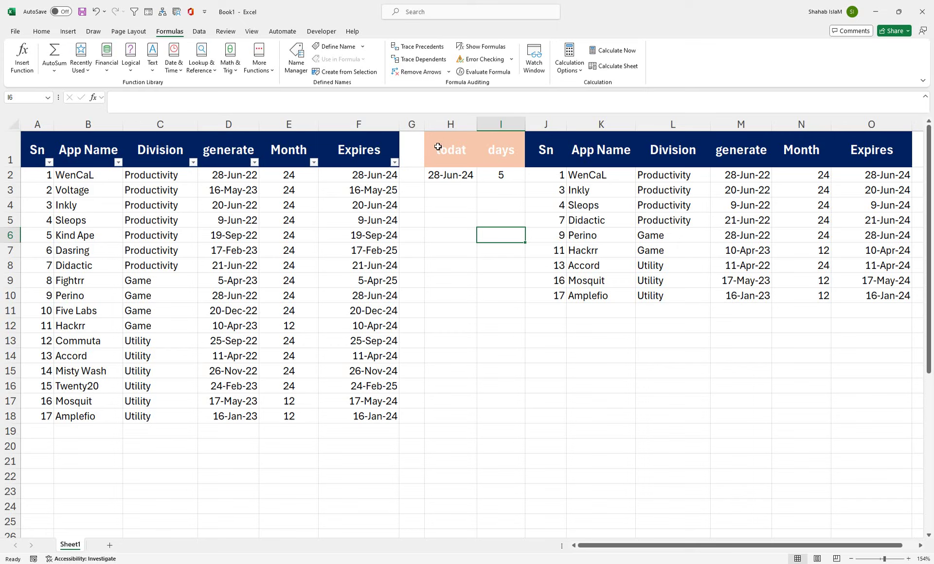
Correct the misspelled H1 header so it reads today.
double_click(457, 153)
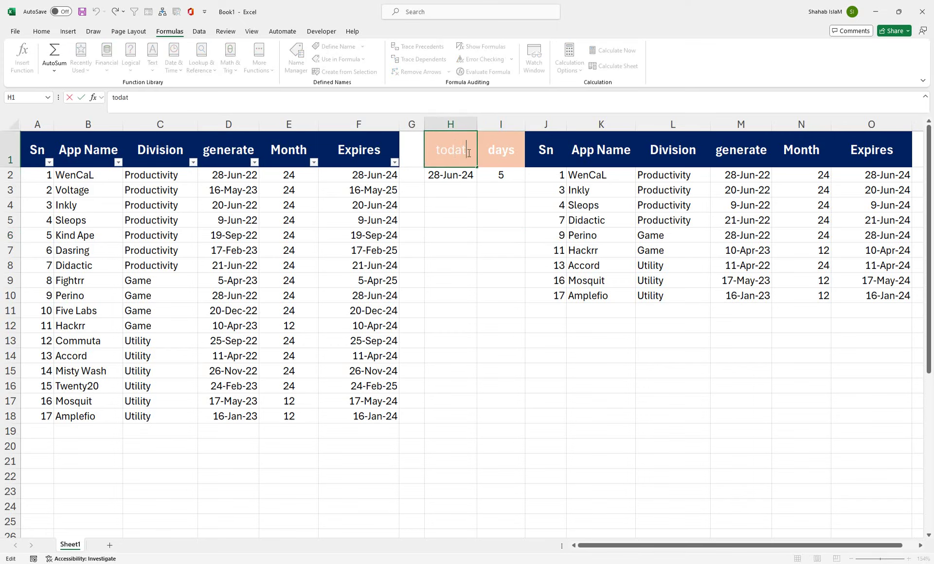
key("BackSpace")
type("y")
key("Return")
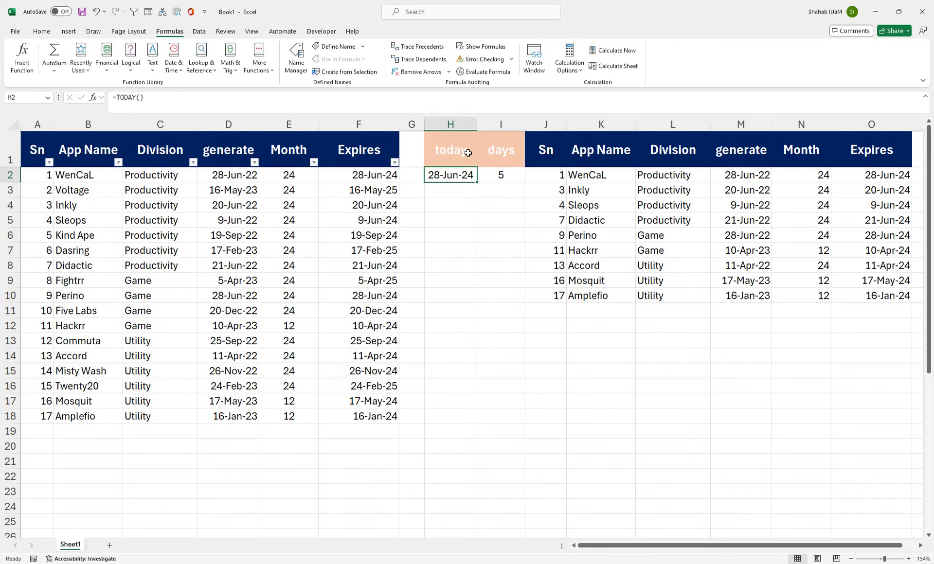
Clear the old filtered app results spilling from J2 across the result columns.
left_click(545, 181)
key("ctrl+shift+Down")
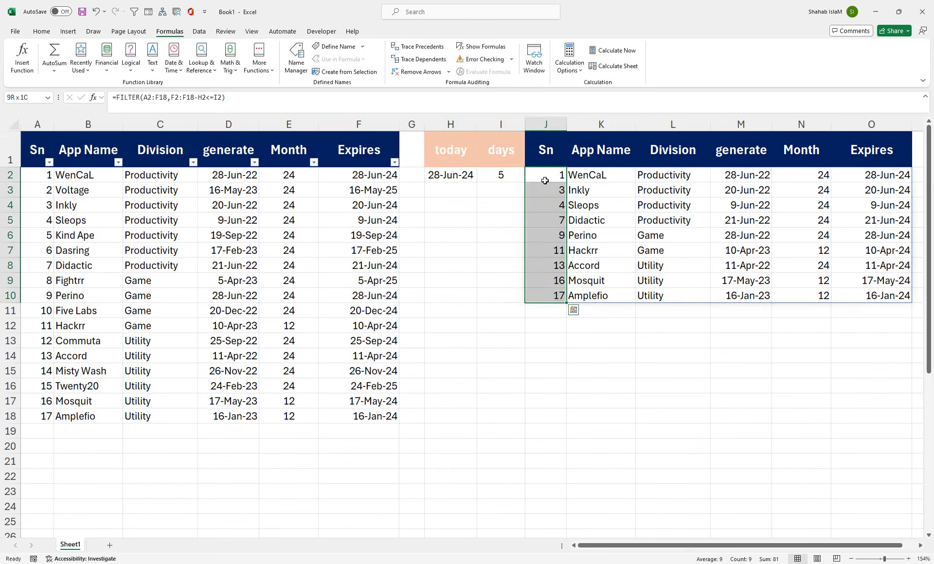
key("ctrl+shift+Right")
key("Delete")
key("Up")
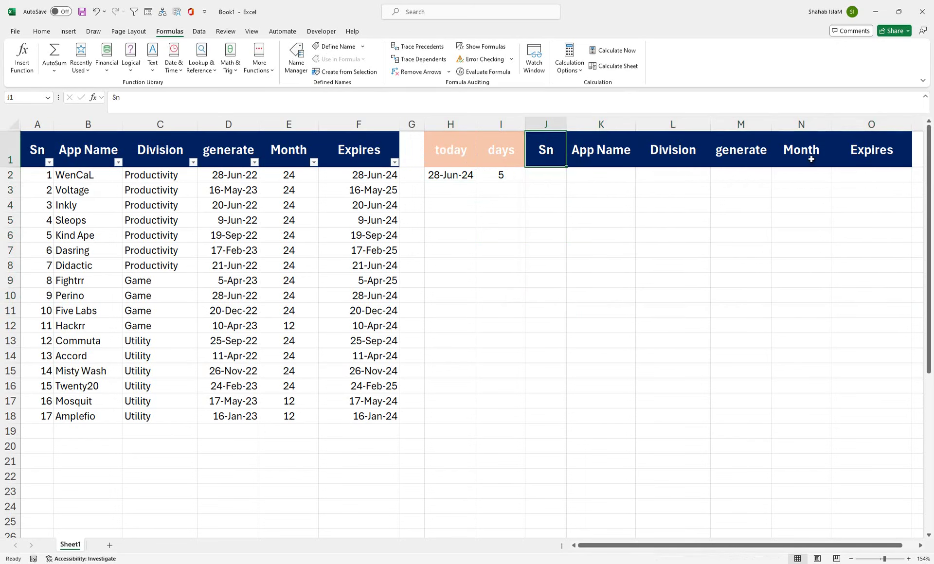
Select cell J2 as the home for the new expiring-apps formula.
left_click(559, 176)
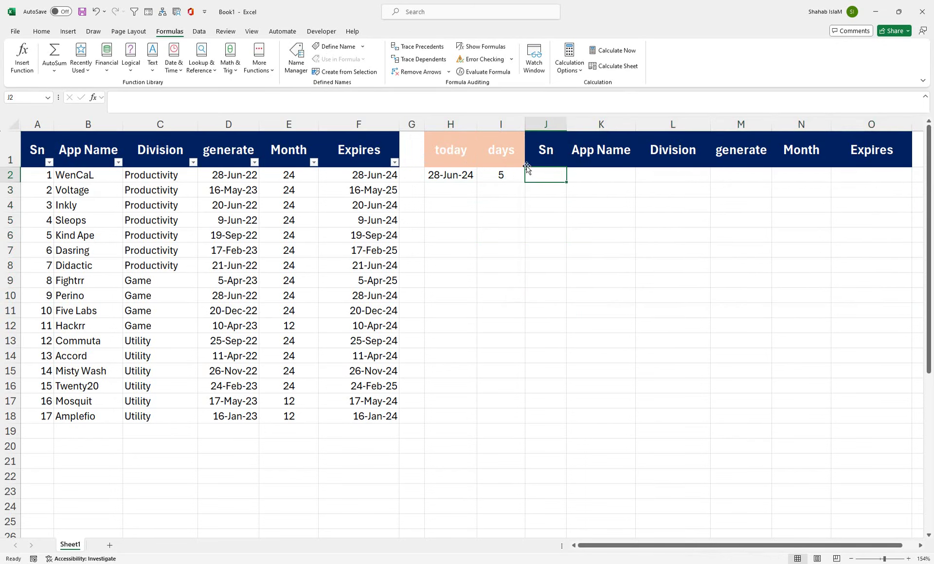
key("super+shift+s")
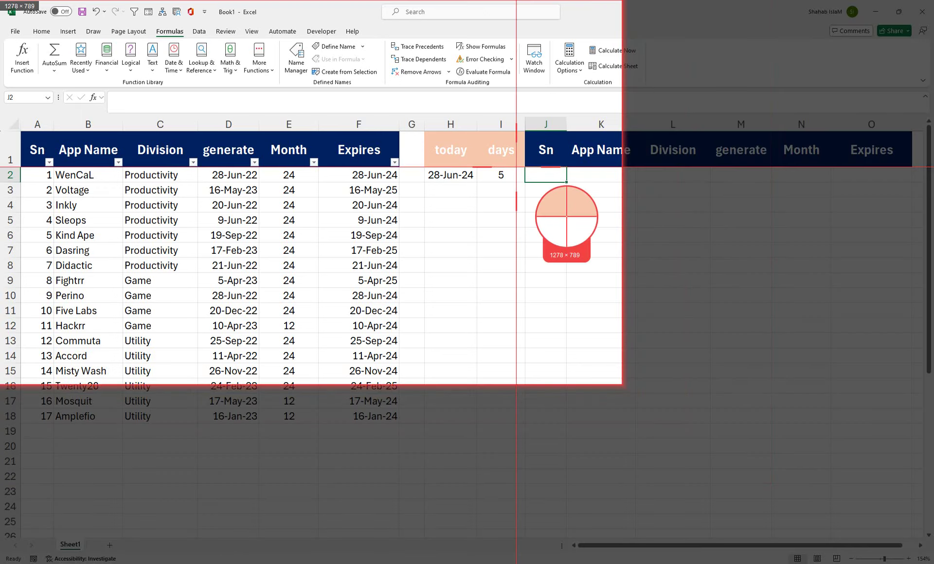
left_click(517, 166)
left_click(545, 174)
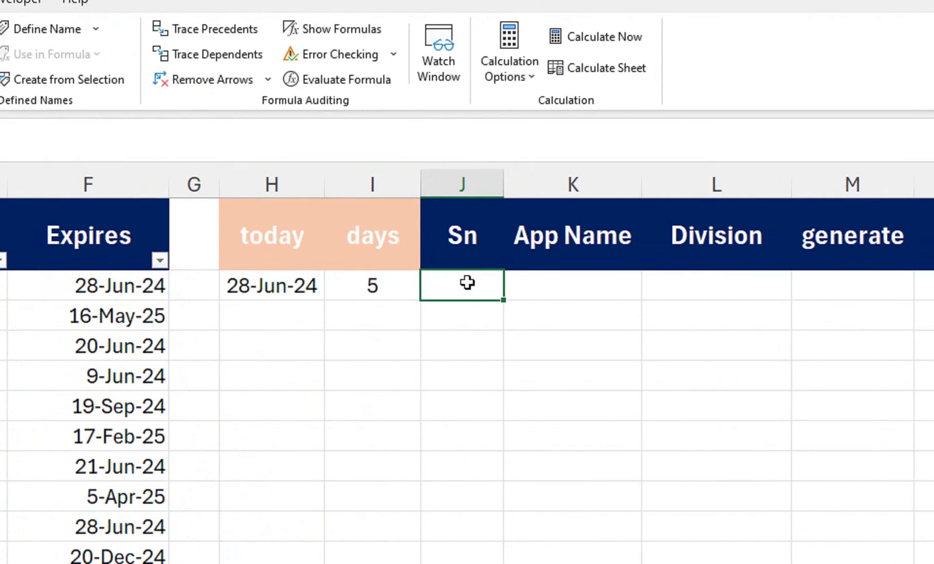
Enter =FILTER(A2:F18,F2:F18-H2<=I2) in J2, listing nine apps from WenCaL to Amplefio.
type("=filt")
key("Tab")
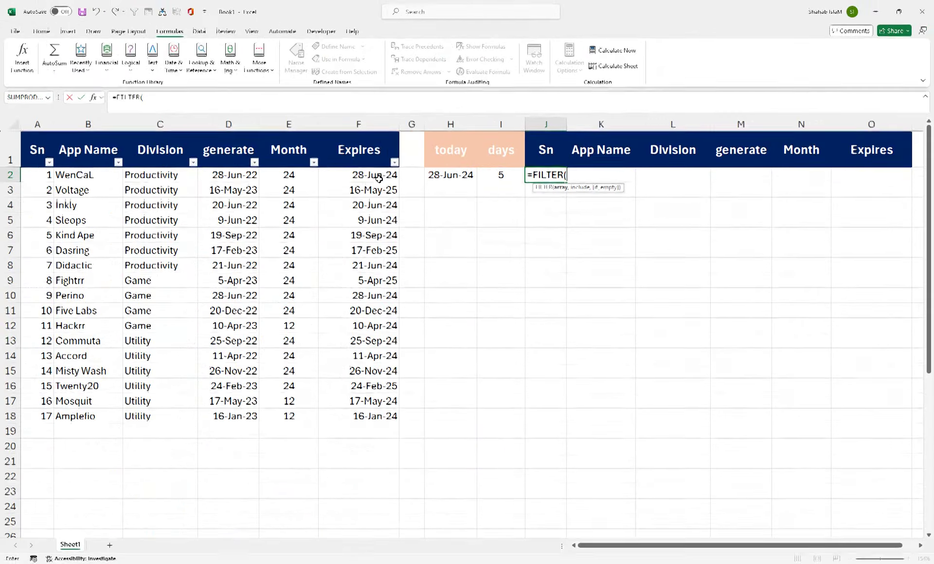
left_click_drag(358, 175, 24, 422)
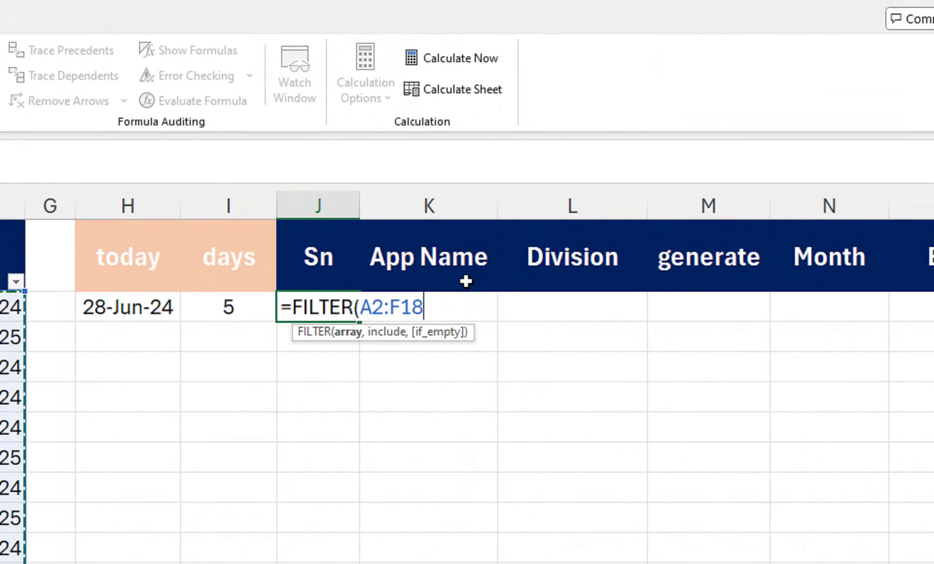
type(",")
mouse_move(209, 149)
left_mouse_down()
mouse_move(183, 526)
mouse_move(194, 469)
left_mouse_up()
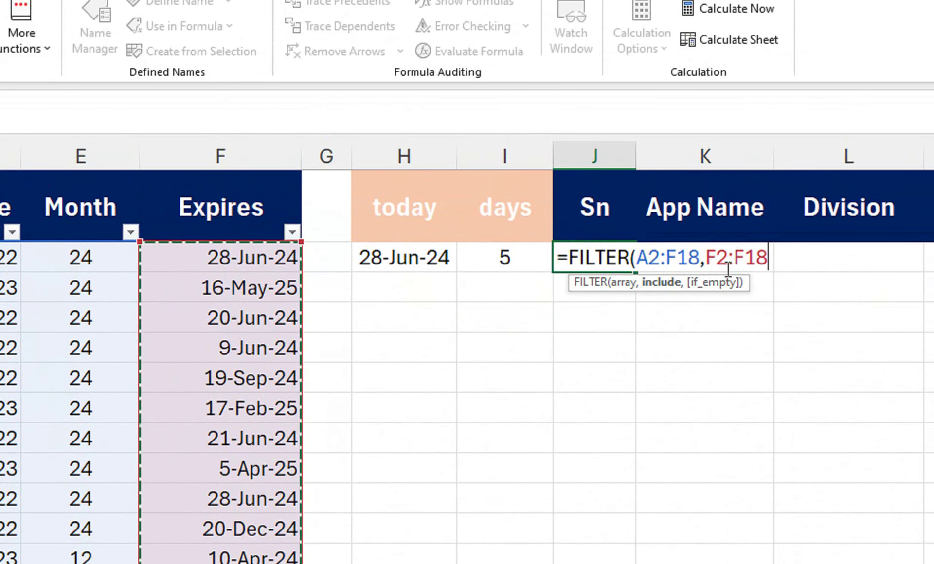
type("-")
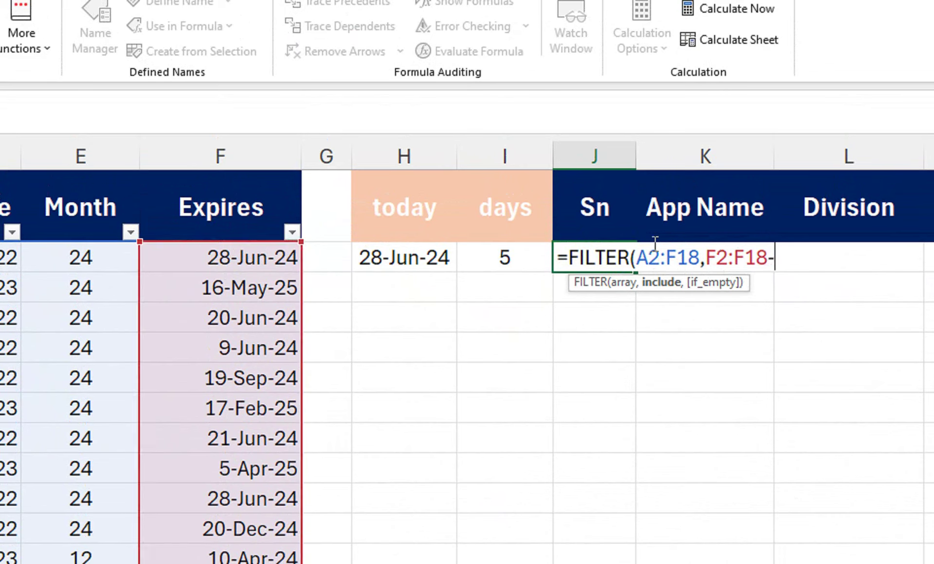
left_click(390, 248)
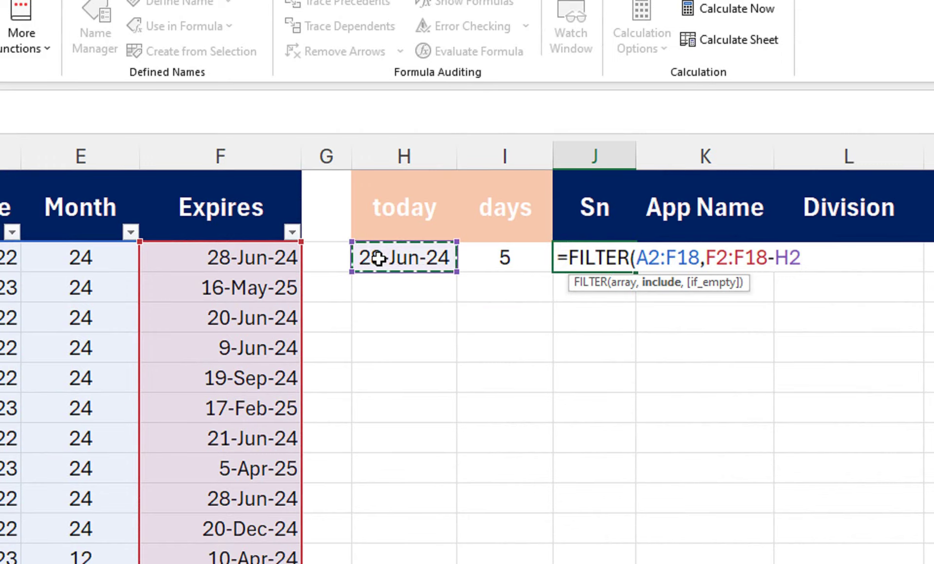
type("=")
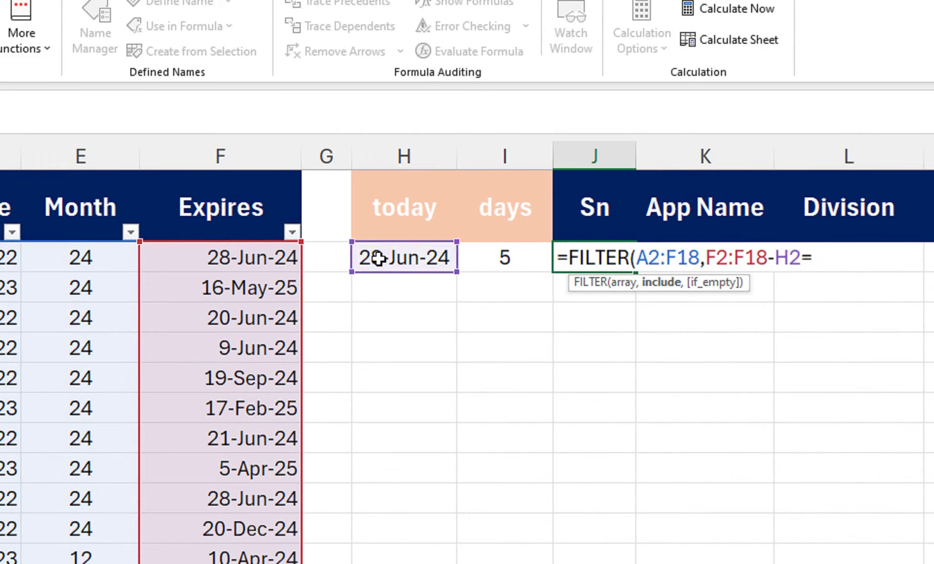
key("BackSpace")
type("<=")
left_click(484, 262)
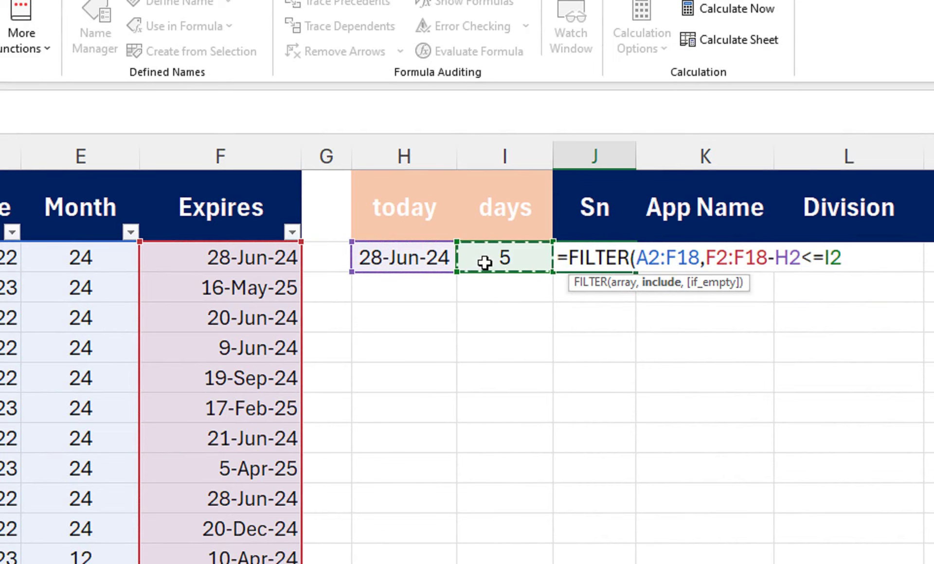
type(")")
key("Return")
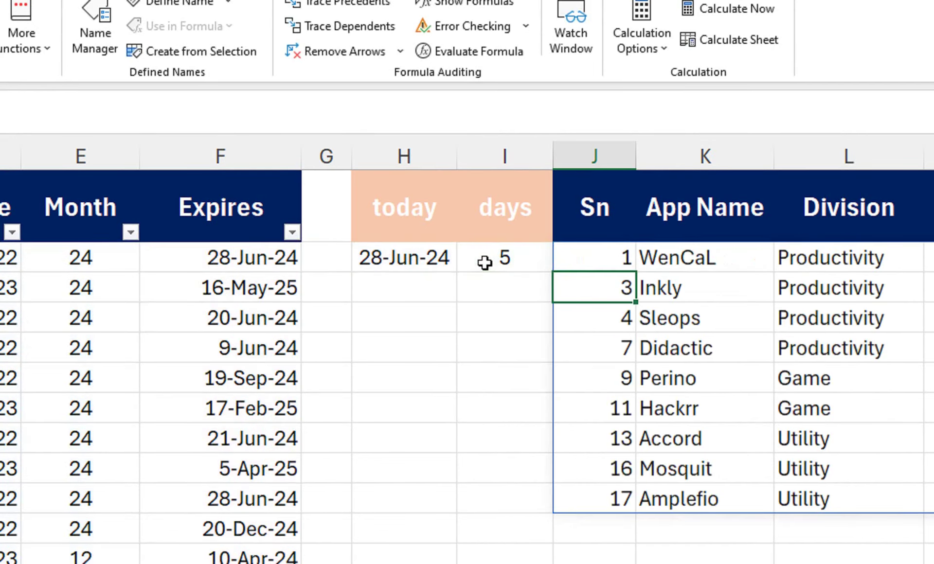
Re-enter 5 as the days value in I2, then open J2's FILTER formula for editing.
scroll(872, 425, "right", 3)
scroll(548, 388, "right", 1)
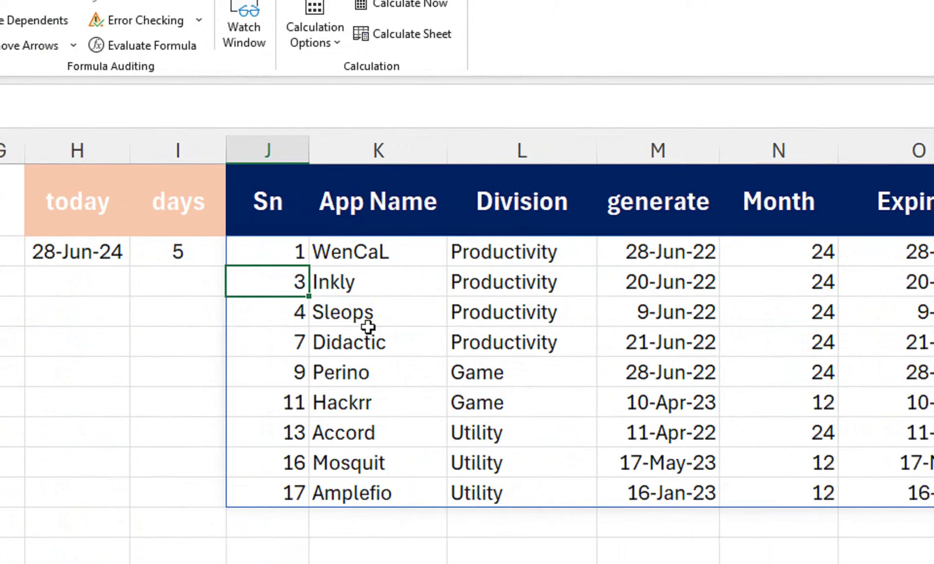
scroll(753, 365, "right", 1)
scroll(584, 341, "left", 1)
double_click(195, 253)
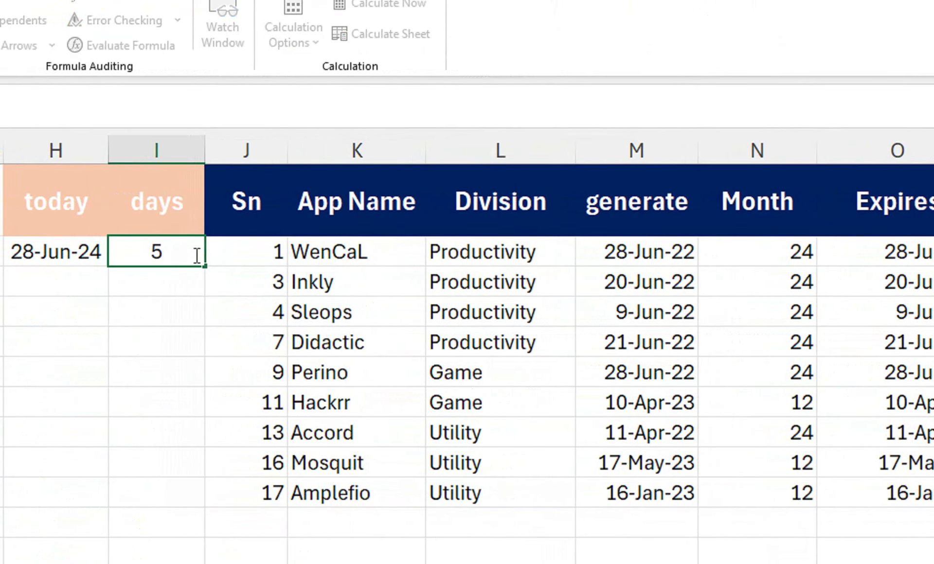
key("BackSpace")
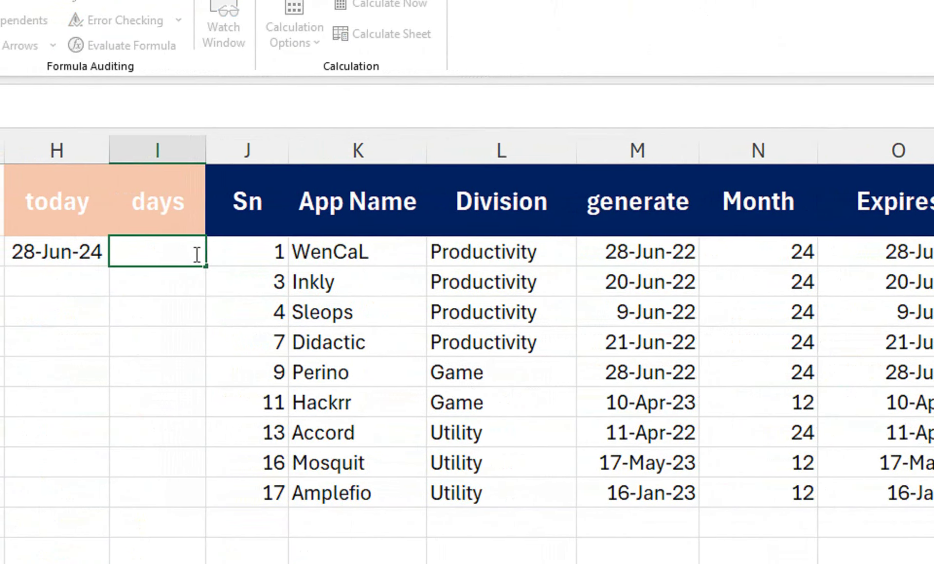
type("5")
key("Return")
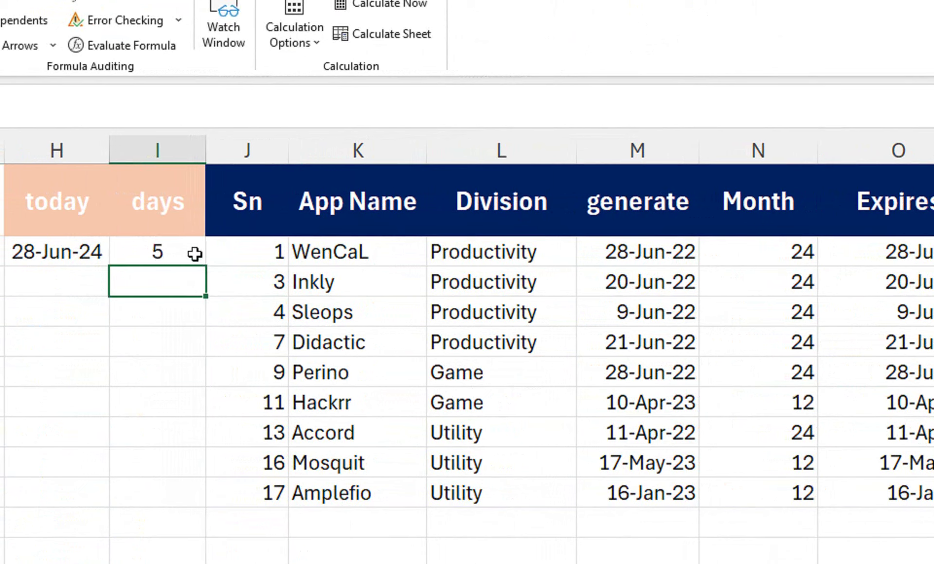
double_click(242, 257)
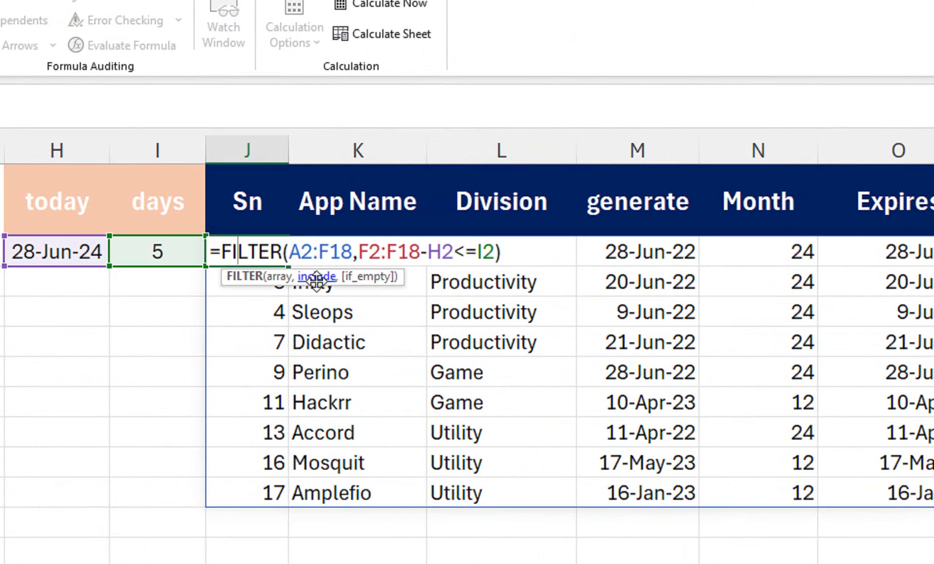
Change the J2 FILTER comparison from <= to >=, listing eight apps from Voltage to Twenty20.
left_click(466, 252)
key("BackSpace")
type(">")
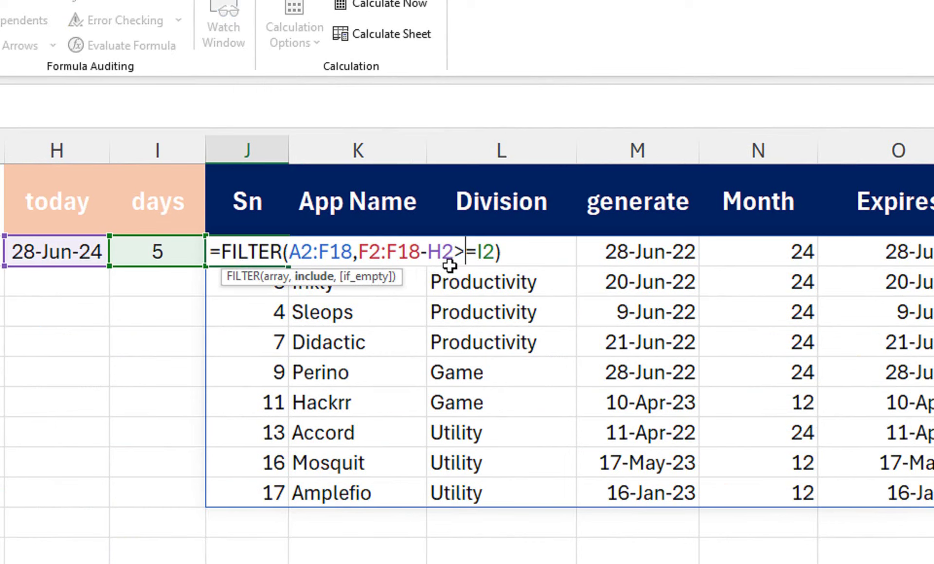
key("Return")
scroll(794, 278, "right", 2)
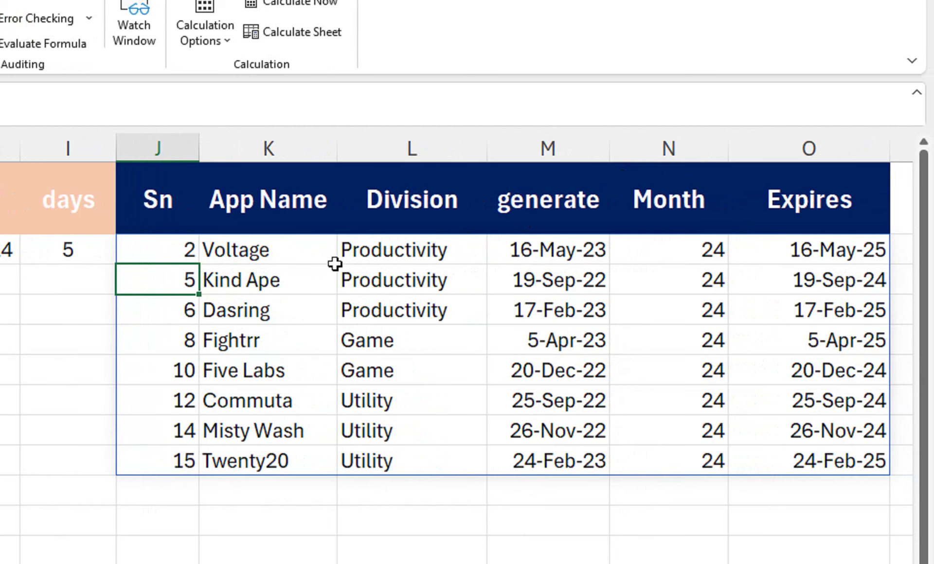
double_click(241, 252)
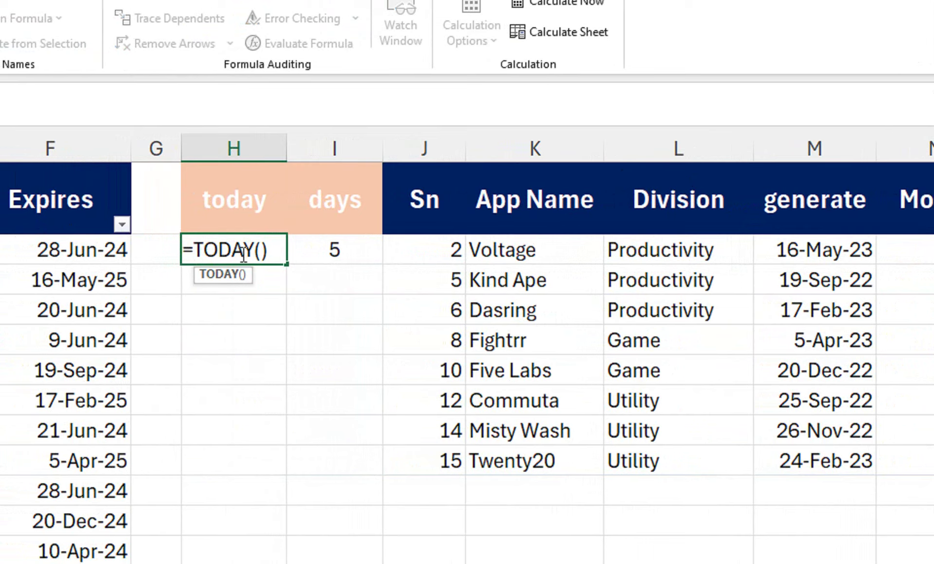
key("Return")
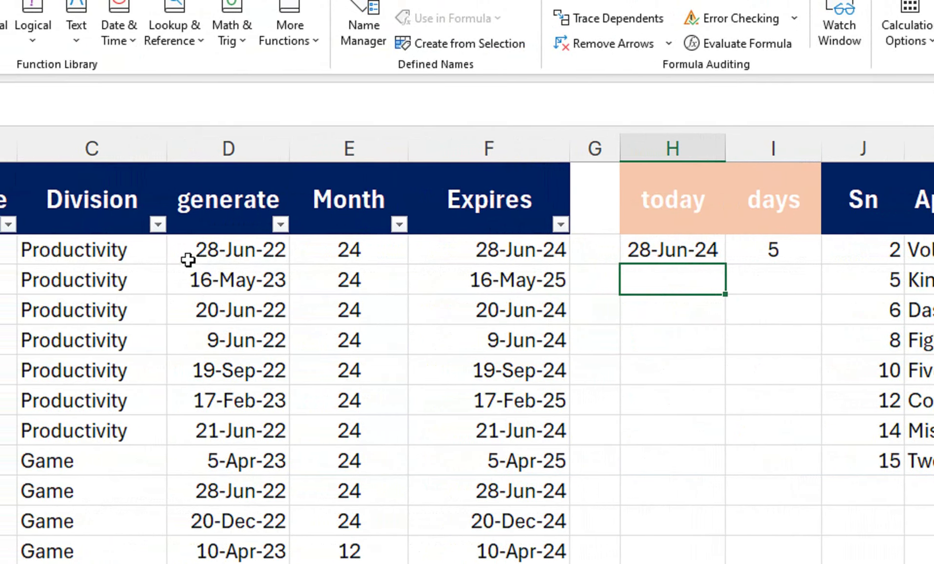
double_click(222, 253)
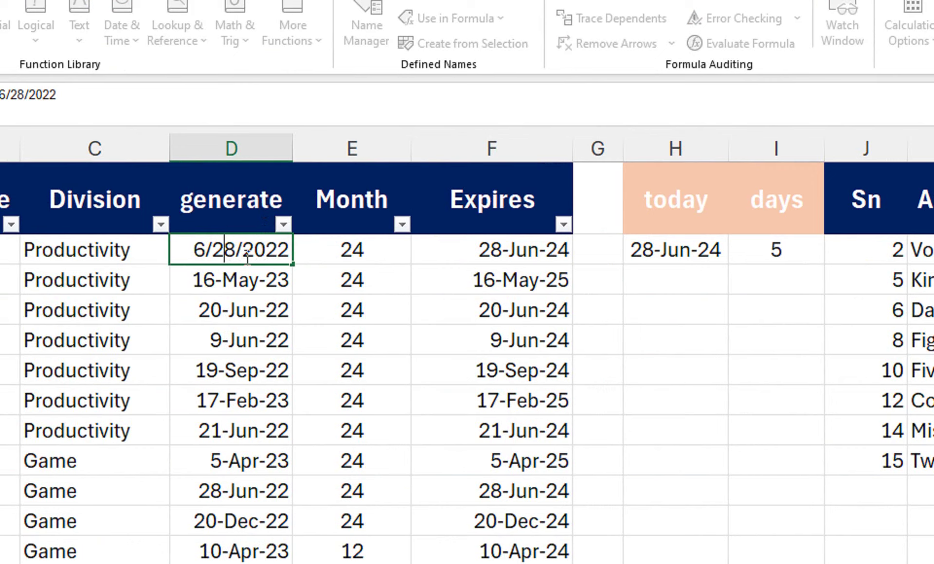
left_click(262, 304)
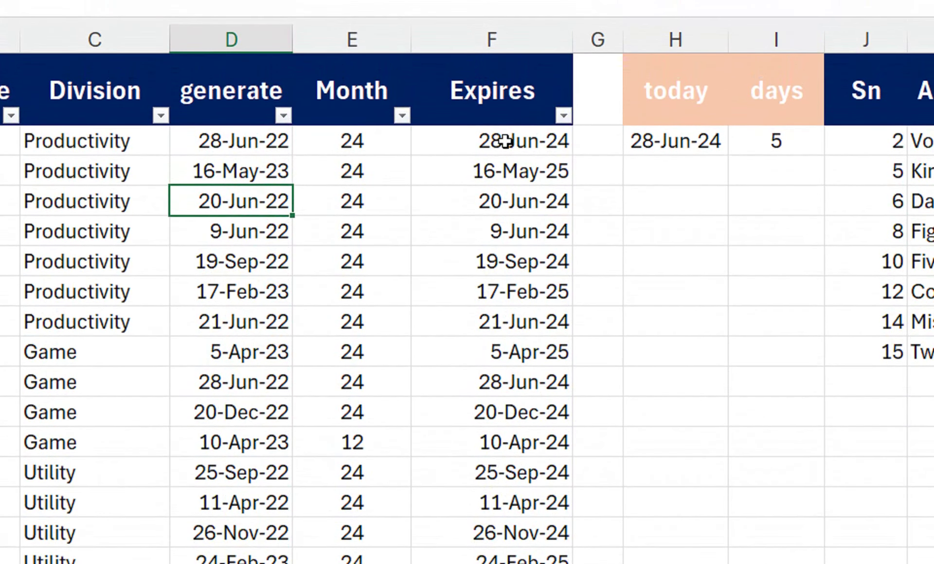
double_click(506, 141)
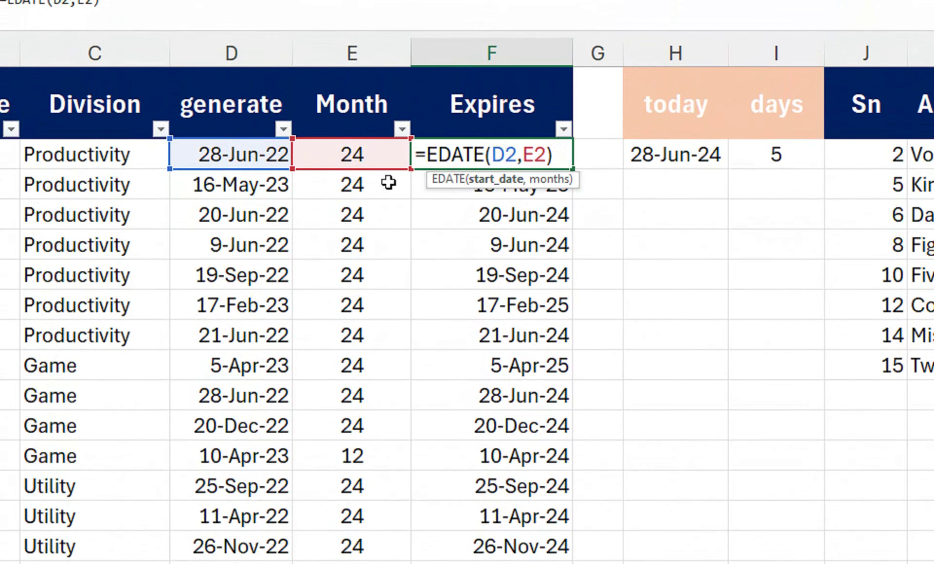
key("Right")
key("Right")
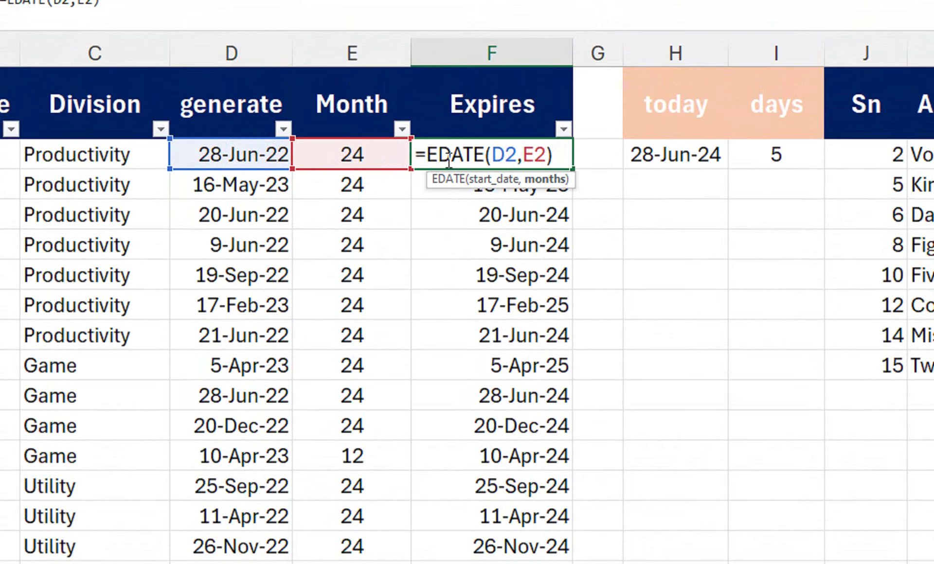
left_click(486, 156)
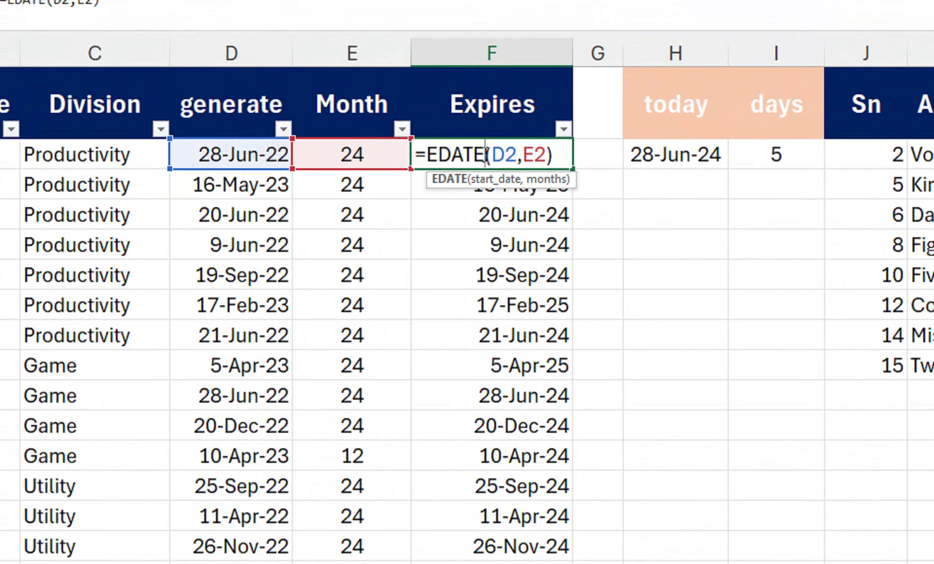
key("Return")
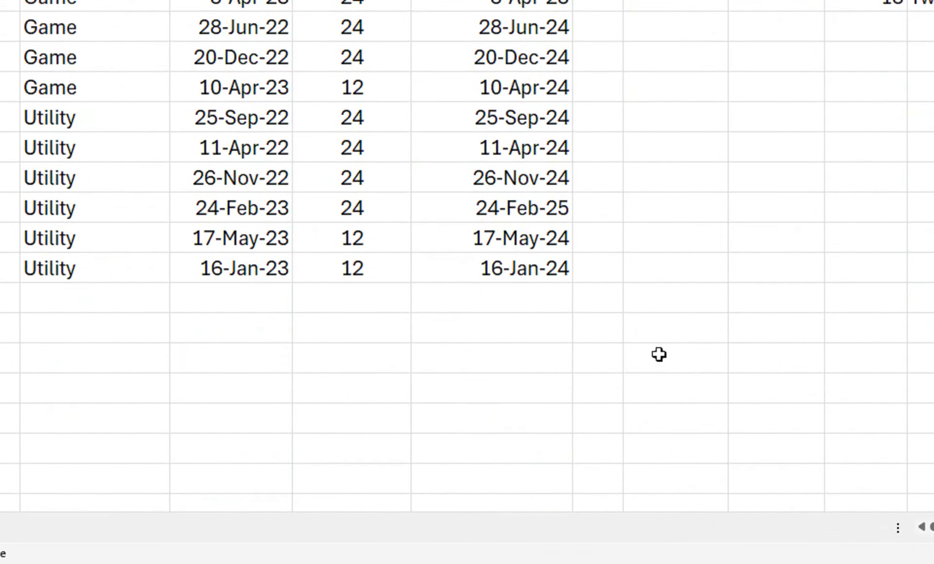
Start typing =ed in an empty cell below the table, then delete the partial EDATE entry.
left_click(658, 354)
type("=")
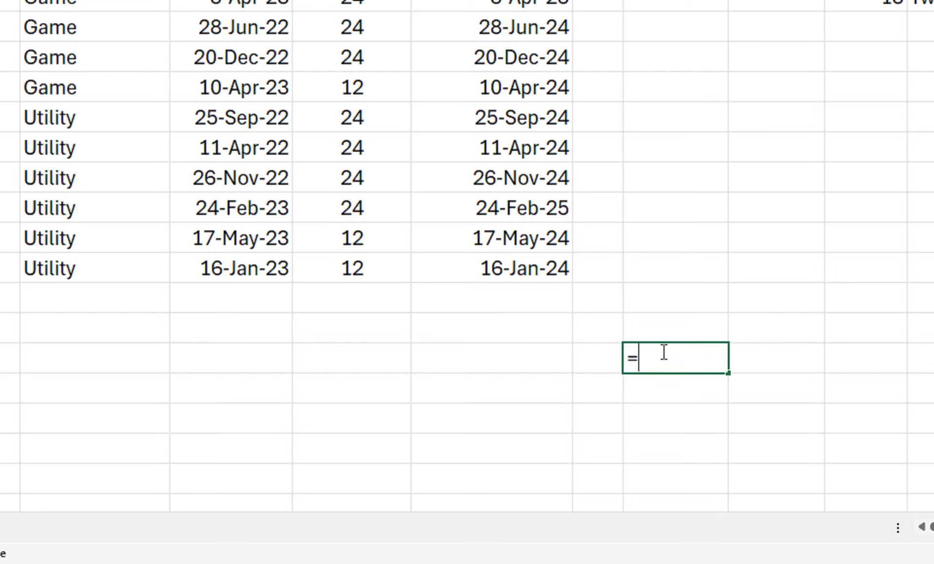
type("ed")
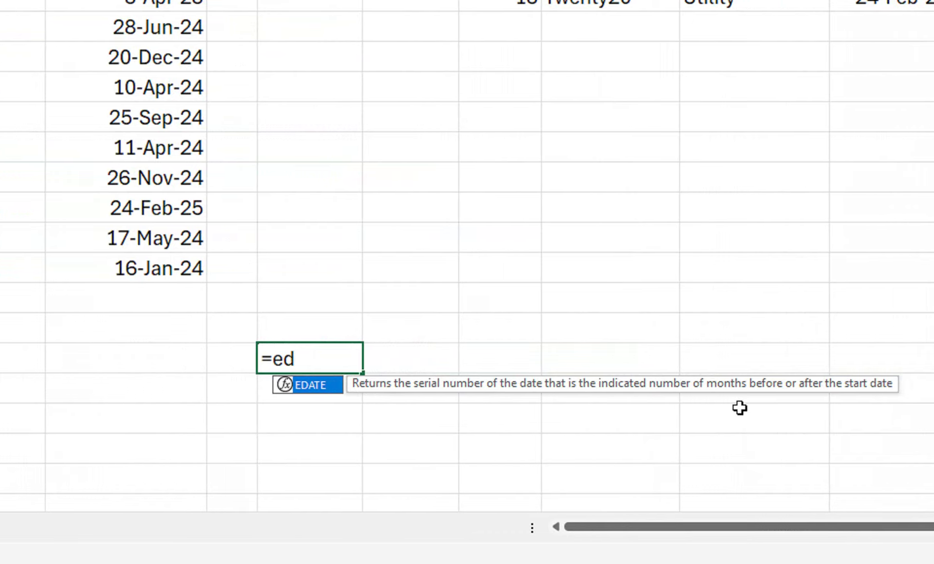
key("BackSpace")
key("BackSpace")
key("BackSpace")
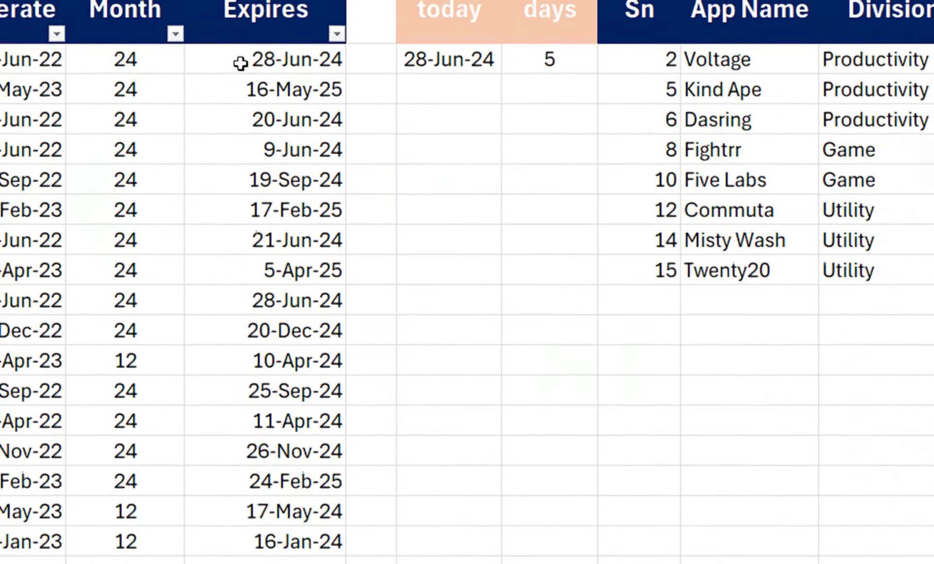